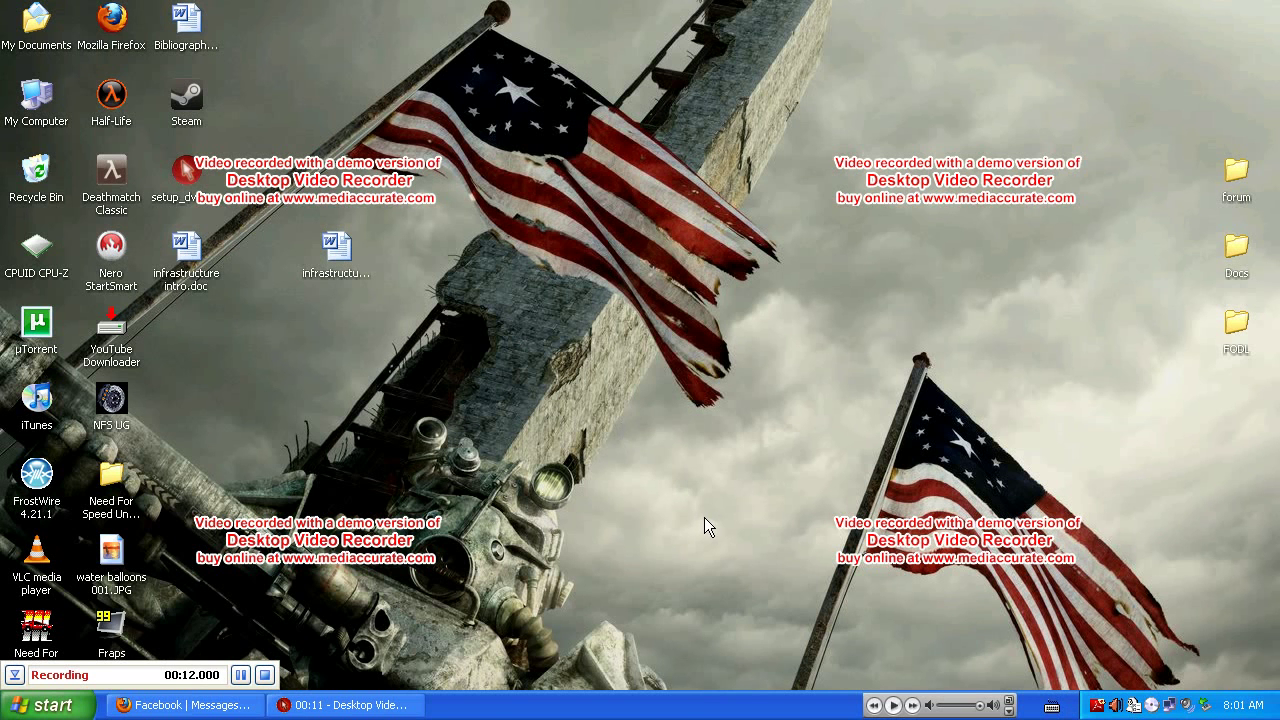
Step: Launch FrostWire 4.21.1 and let it load on the Search tab
{"action": "double_click", "coordinate": [30, 480]}
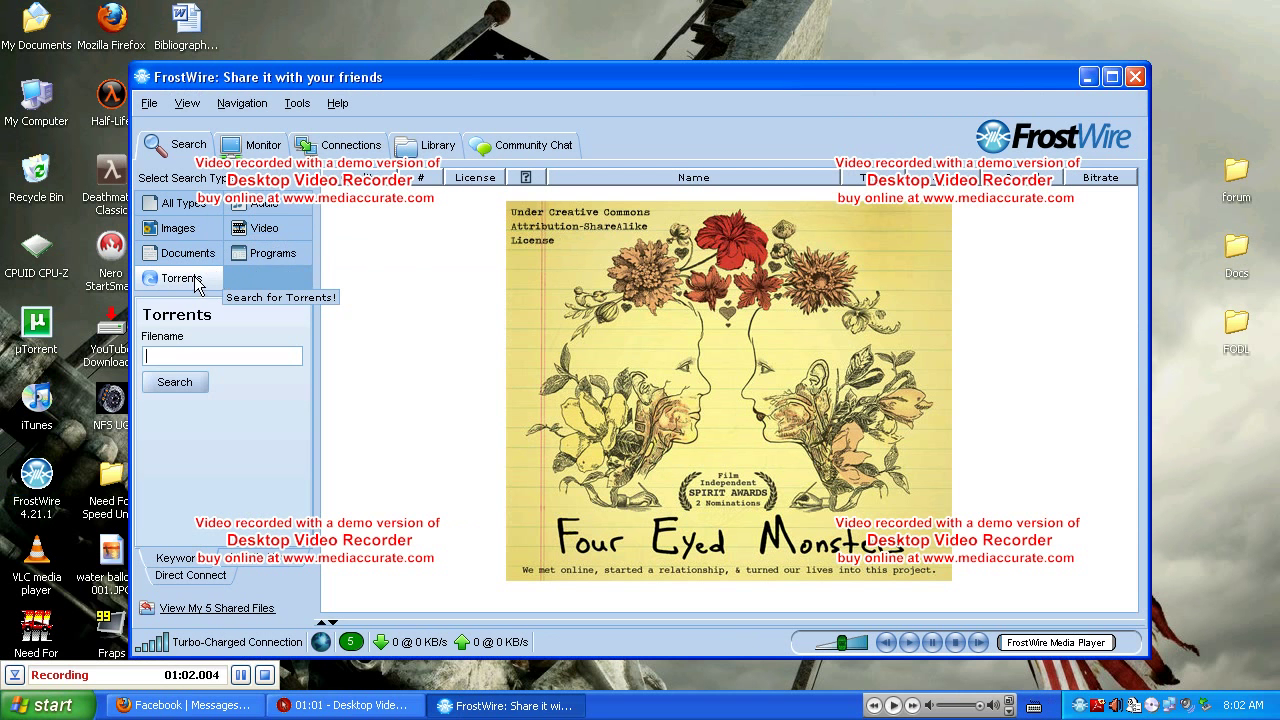
Step: Run an audio search with 'time crisse' as the artist
{"action": "left_click", "coordinate": [265, 213]}
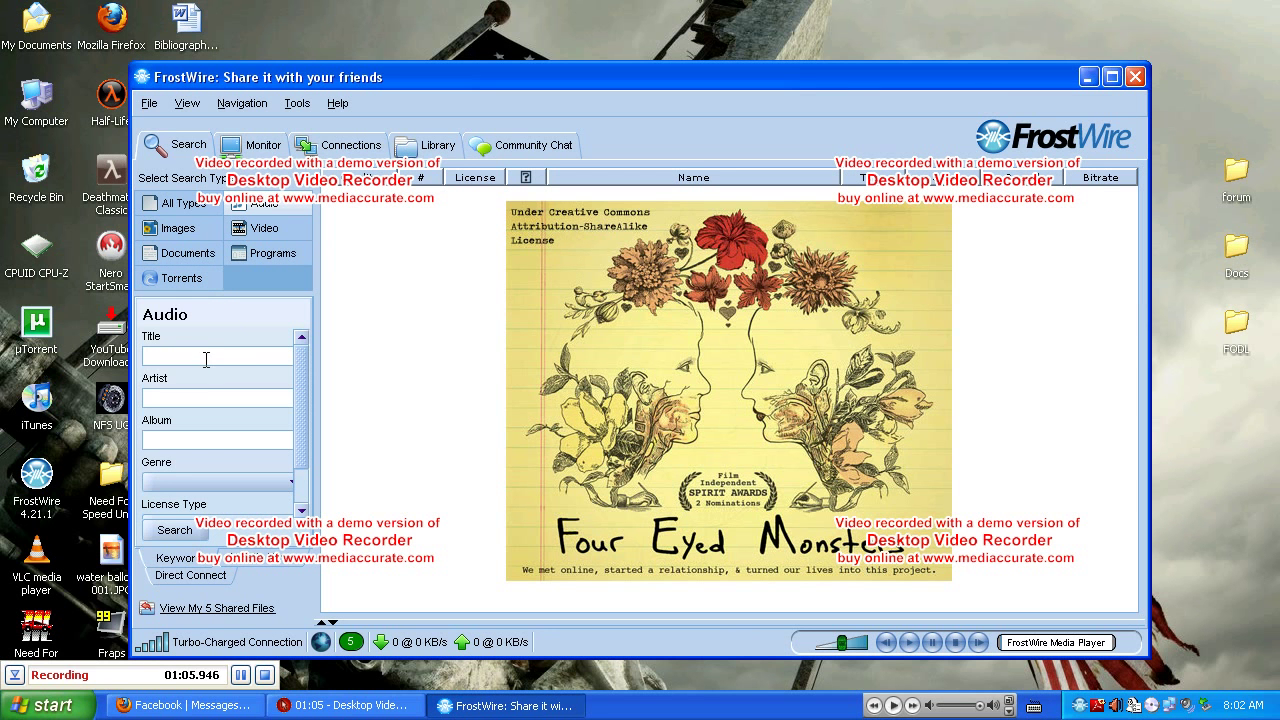
{"action": "left_click", "coordinate": [212, 433]}
{"action": "type", "text": "time c"}
{"action": "type", "text": "risses"}
{"action": "key", "text": "Return"}
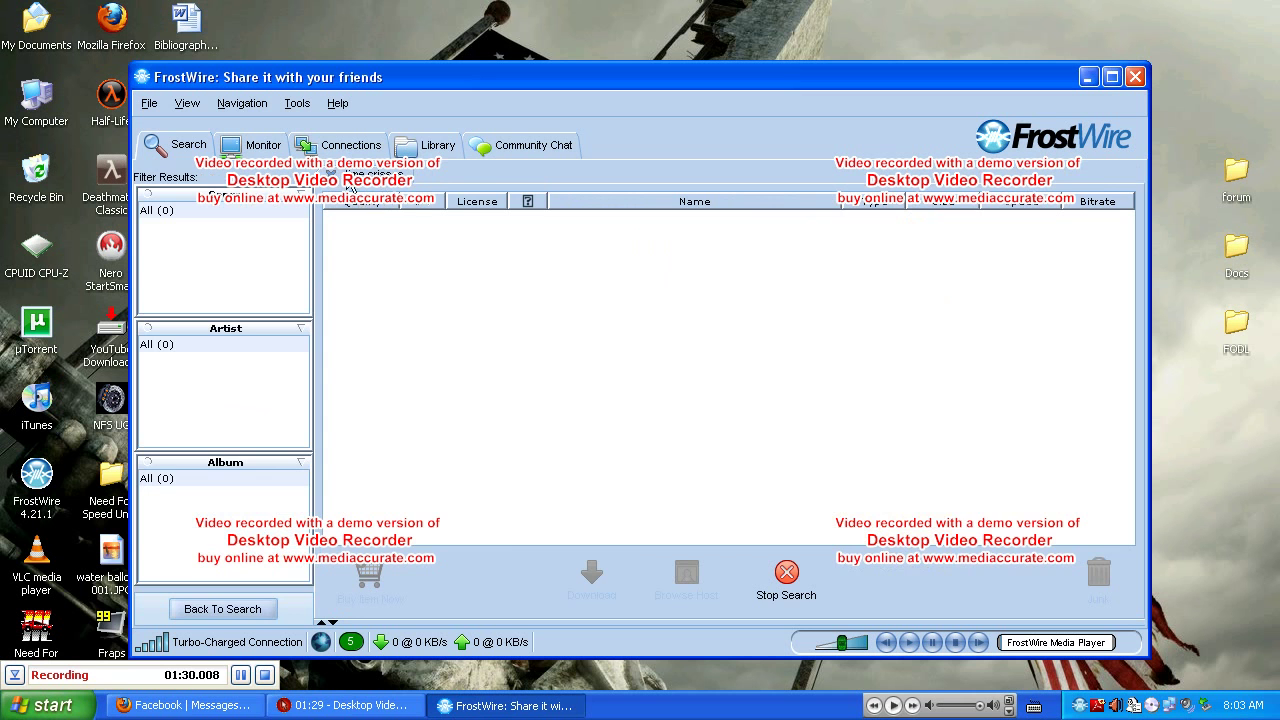
Step: Close the empty results and run an audio title search for 'time crissis'
{"action": "left_click", "coordinate": [333, 176]}
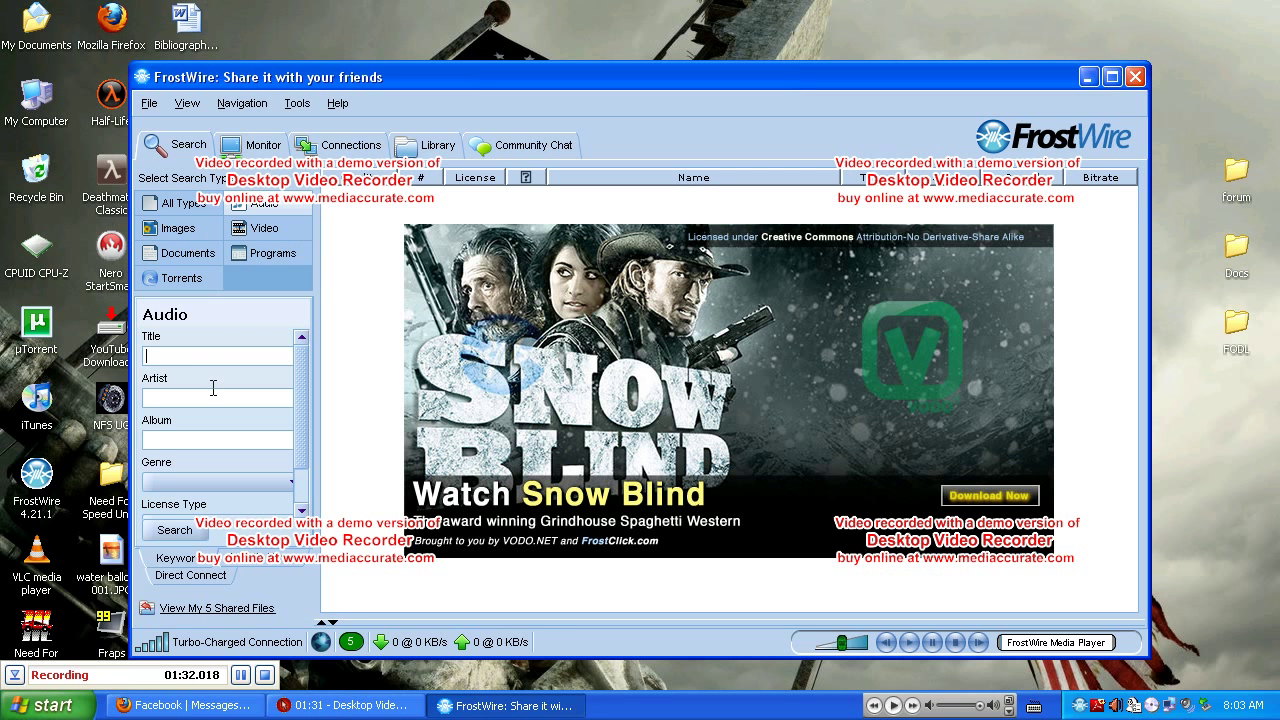
{"action": "type", "text": "time"}
{"action": "type", "text": " crissis"}
{"action": "key", "text": "Return"}
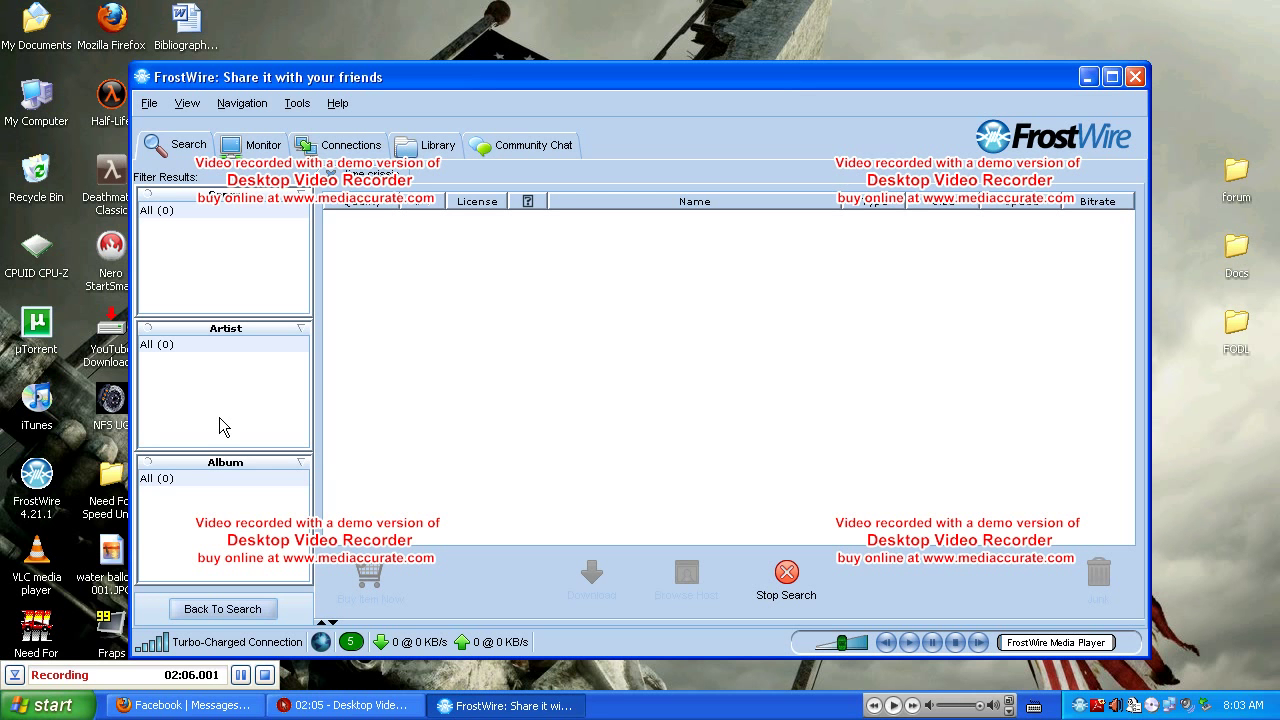
Step: Search audio titles for 'no love' and select the top Eminem feat Lil Wayne result
{"action": "left_click", "coordinate": [331, 175]}
{"action": "type", "text": "e"}
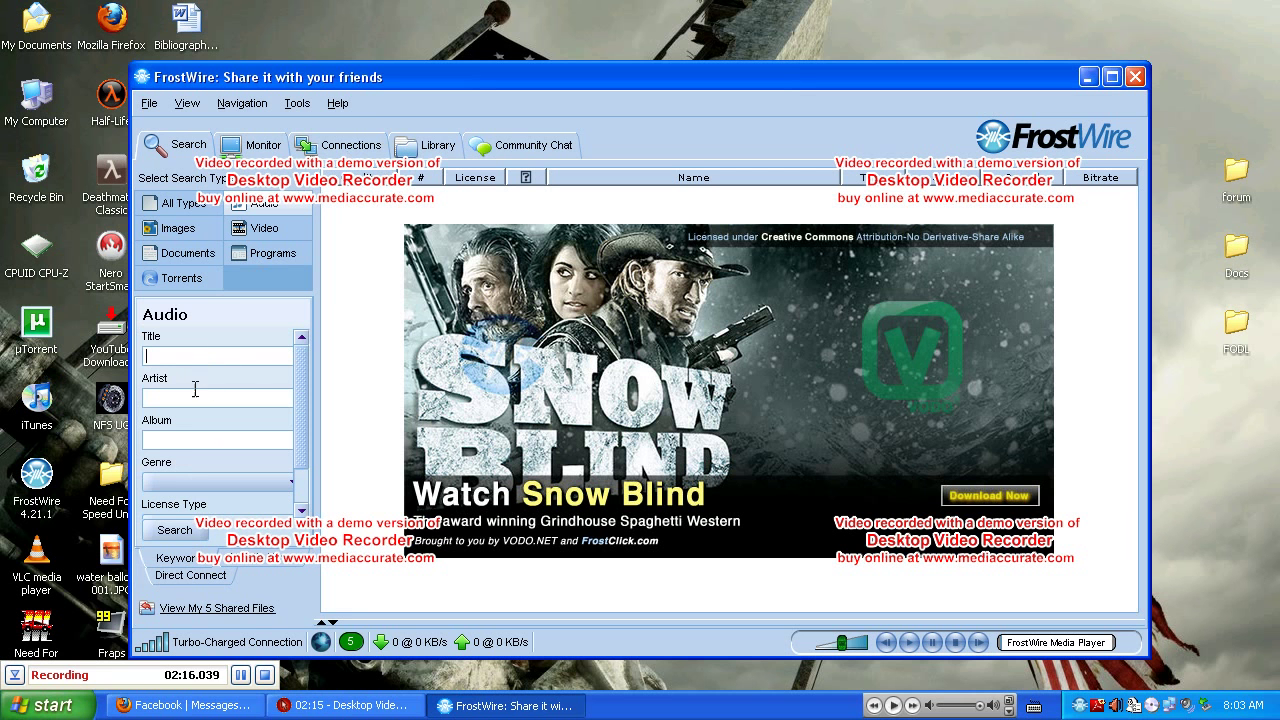
{"action": "type", "text": "no lov"}
{"action": "type", "text": "e"}
{"action": "key", "text": "Return"}
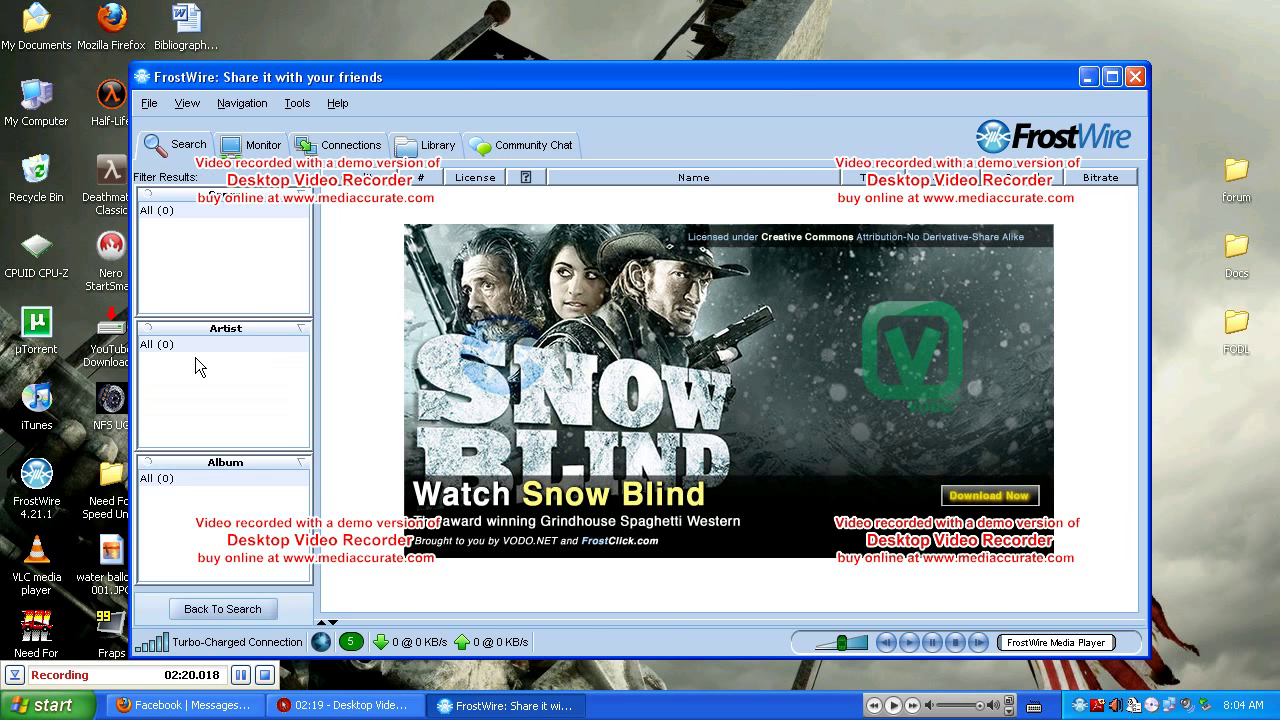
{"action": "left_click", "coordinate": [620, 220]}
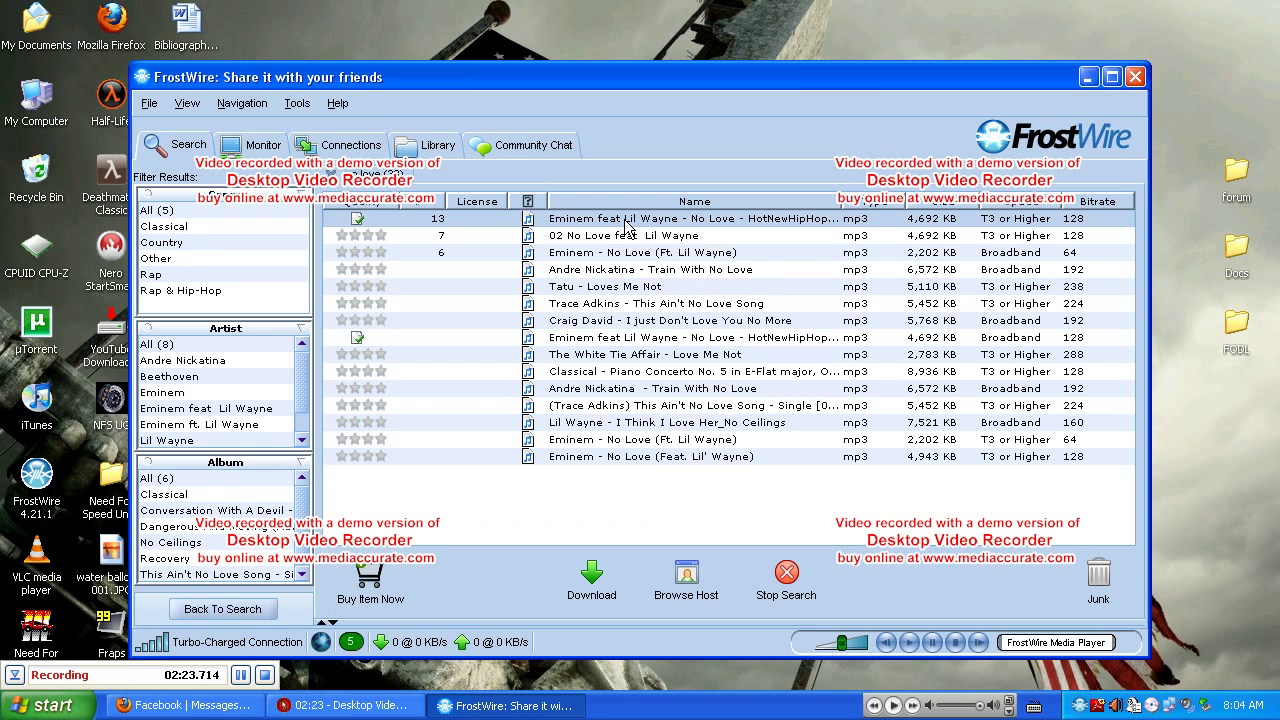
Step: Download the top 'No Love' mp3, overwriting the existing copy, and select the finished download
{"action": "double_click", "coordinate": [625, 222]}
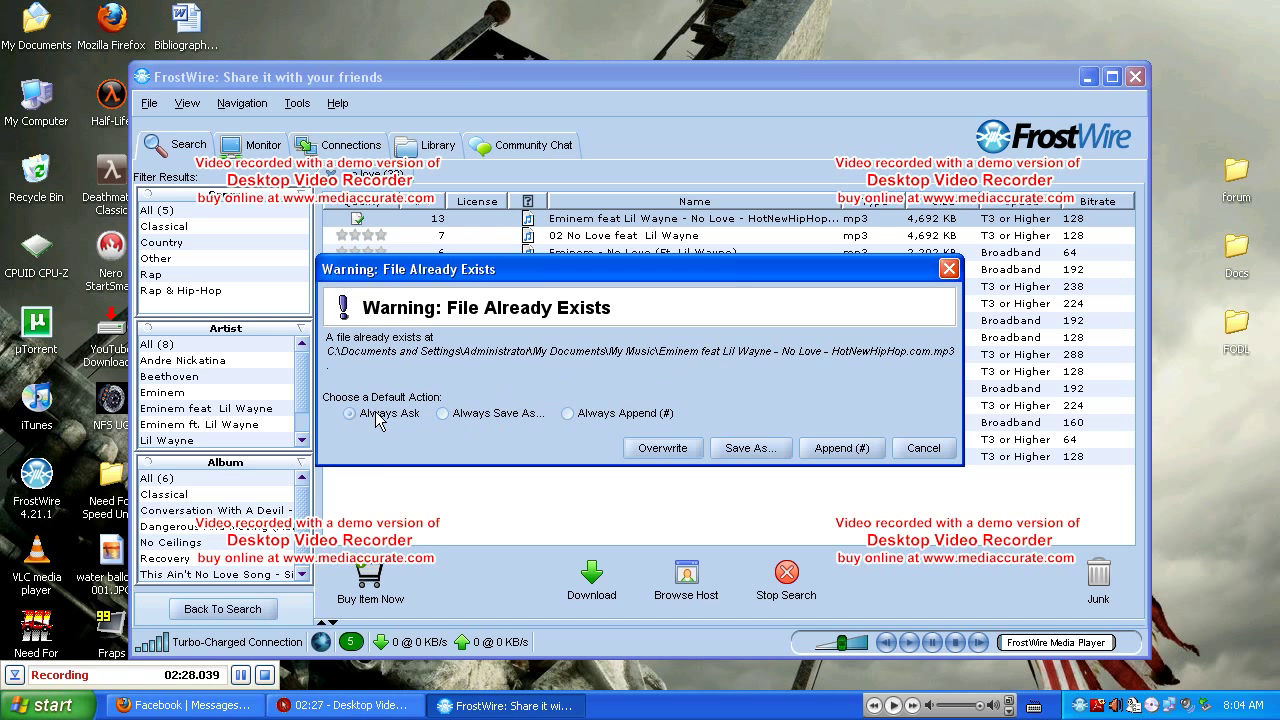
{"action": "left_click", "coordinate": [674, 450]}
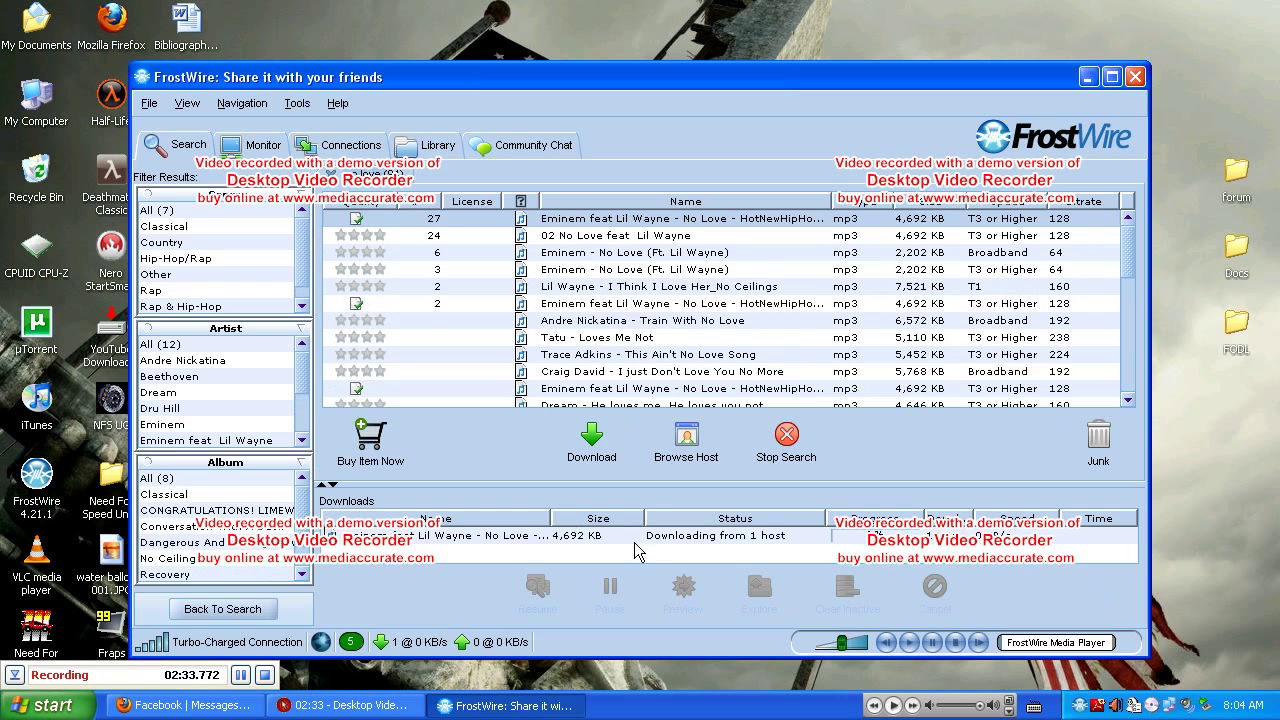
{"action": "left_click", "coordinate": [634, 542]}
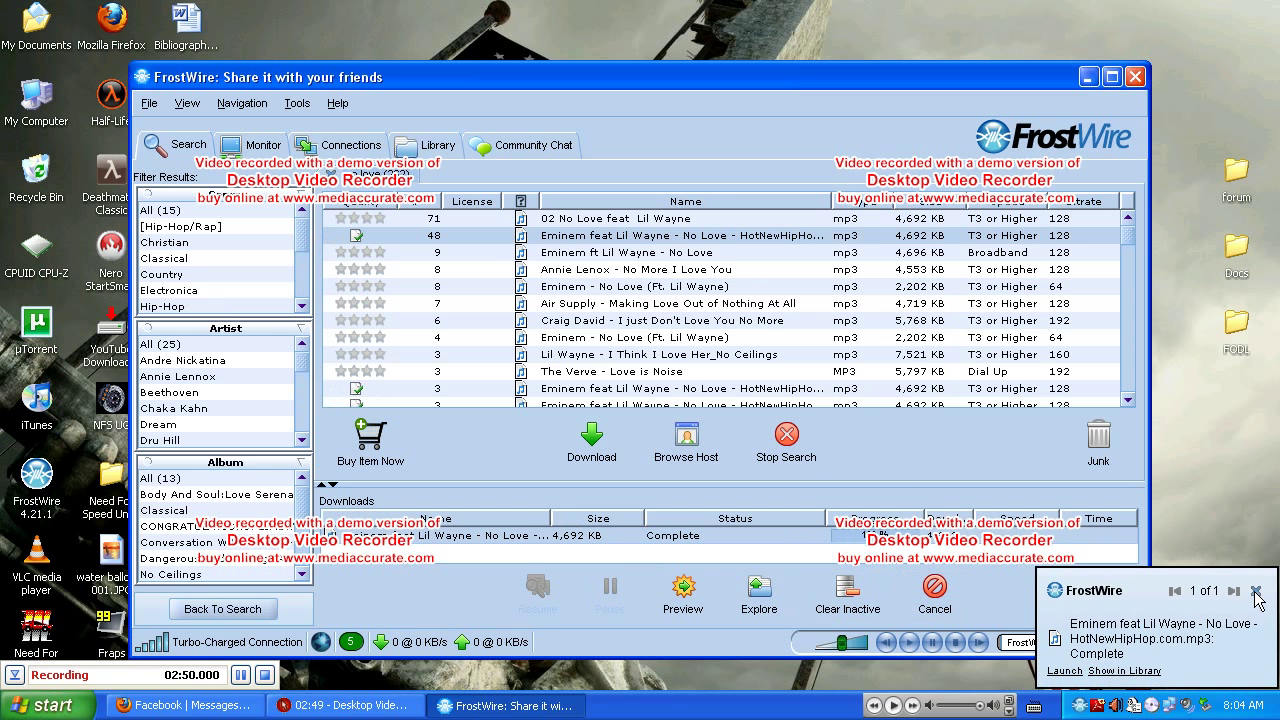
Step: Dismiss the download notice, close FrostWire, and open iTunes' Add File to Library dialog
{"action": "left_click", "coordinate": [1256, 591]}
{"action": "left_click", "coordinate": [1136, 78]}
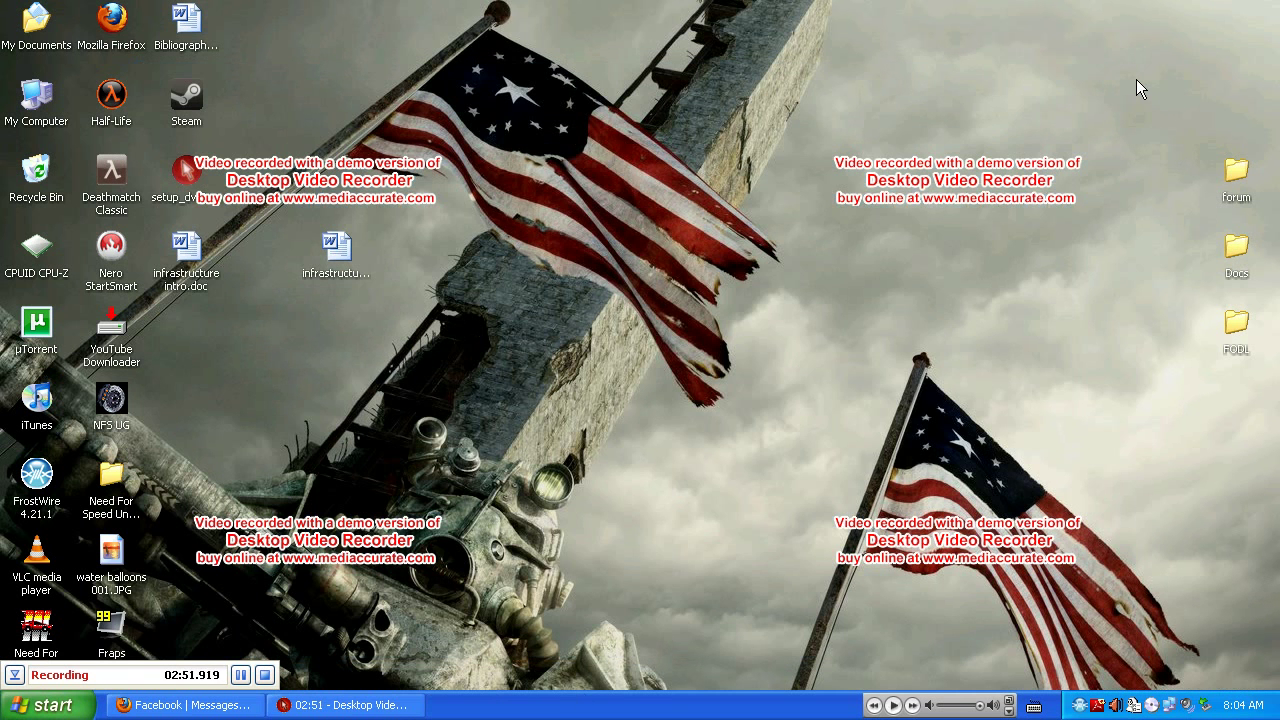
{"action": "left_click", "coordinate": [1010, 705]}
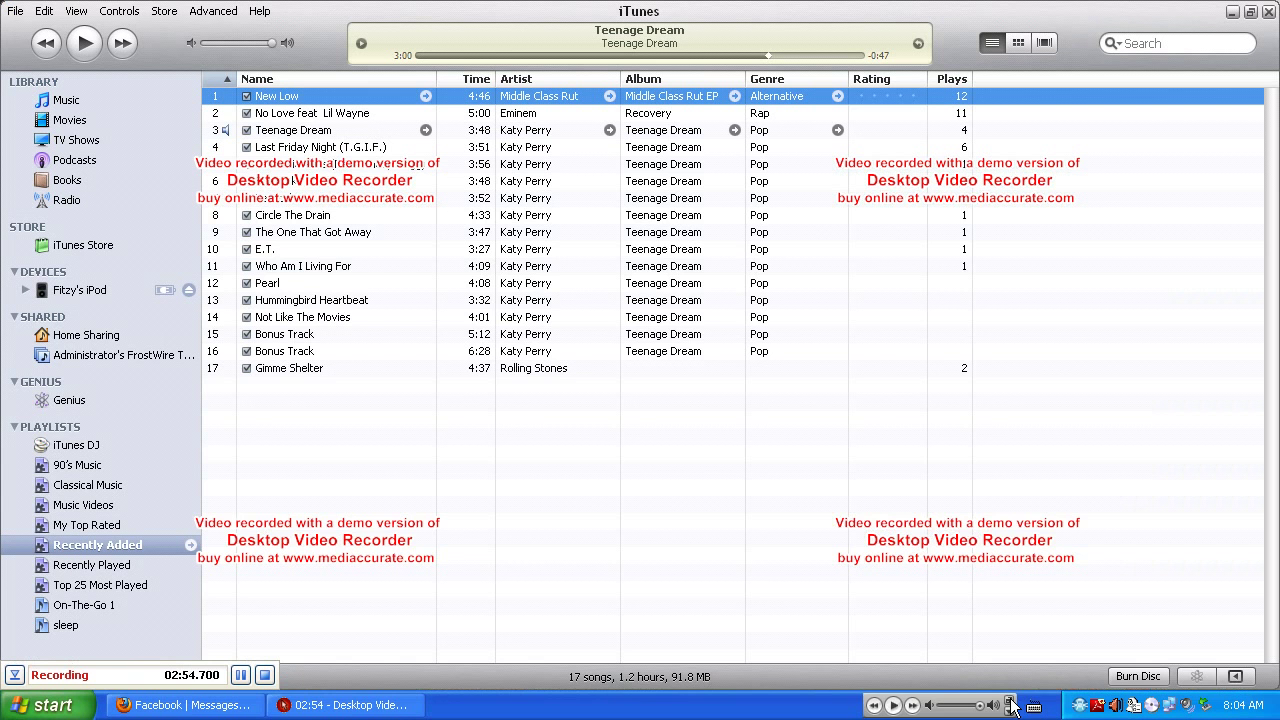
{"action": "left_click", "coordinate": [14, 12]}
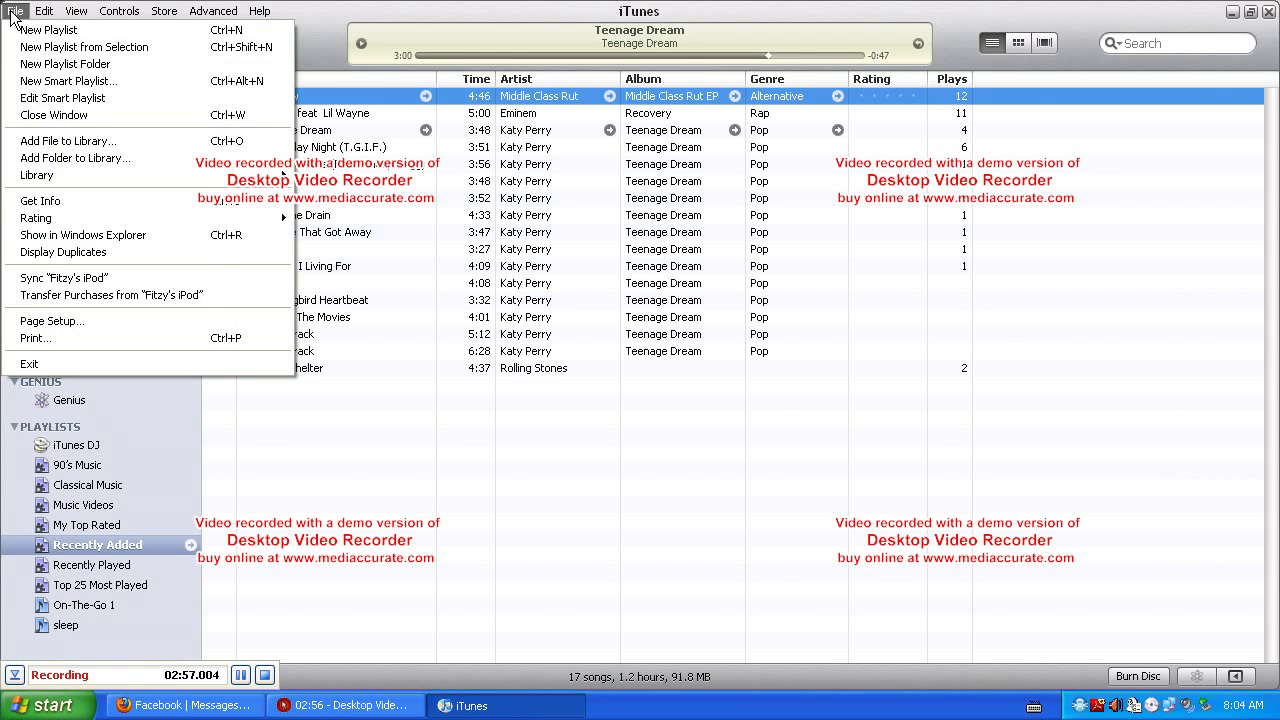
{"action": "left_click", "coordinate": [113, 143]}
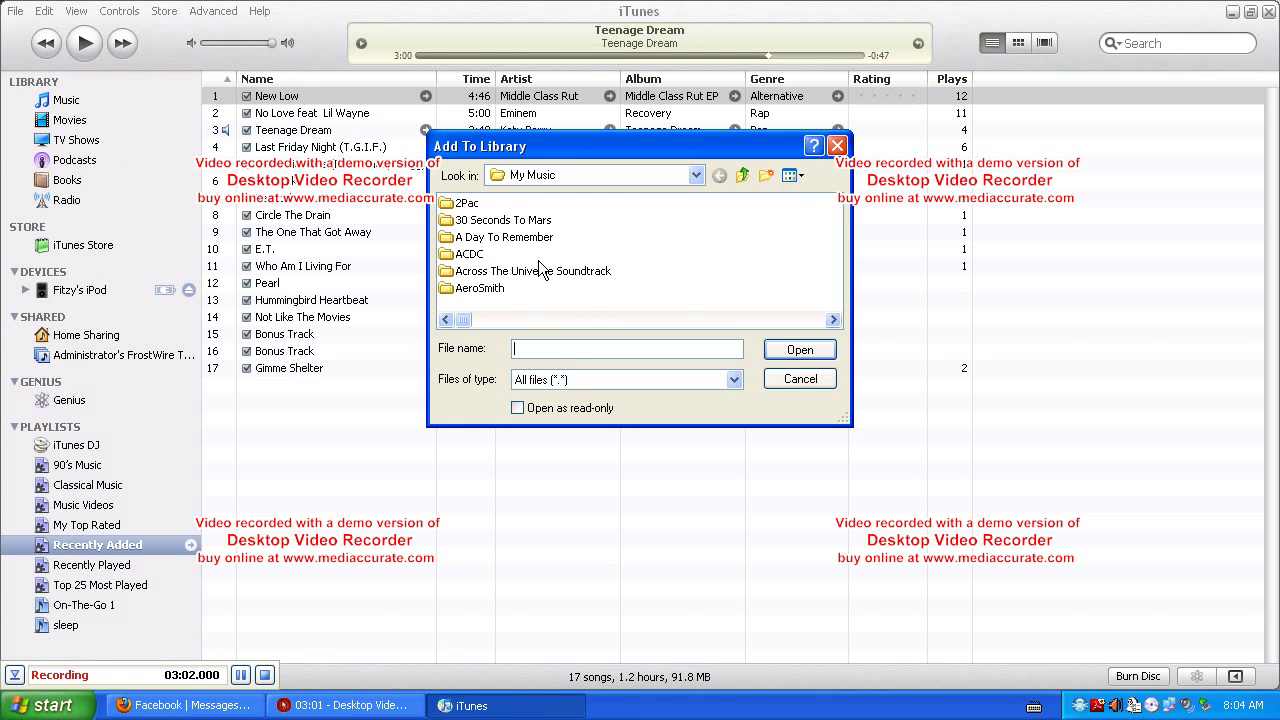
Step: Select the Eminem feat Lil Wayne - No Love mp3 in the My Music folder
{"action": "left_click", "coordinate": [485, 256]}
{"action": "type", "text": "no"}
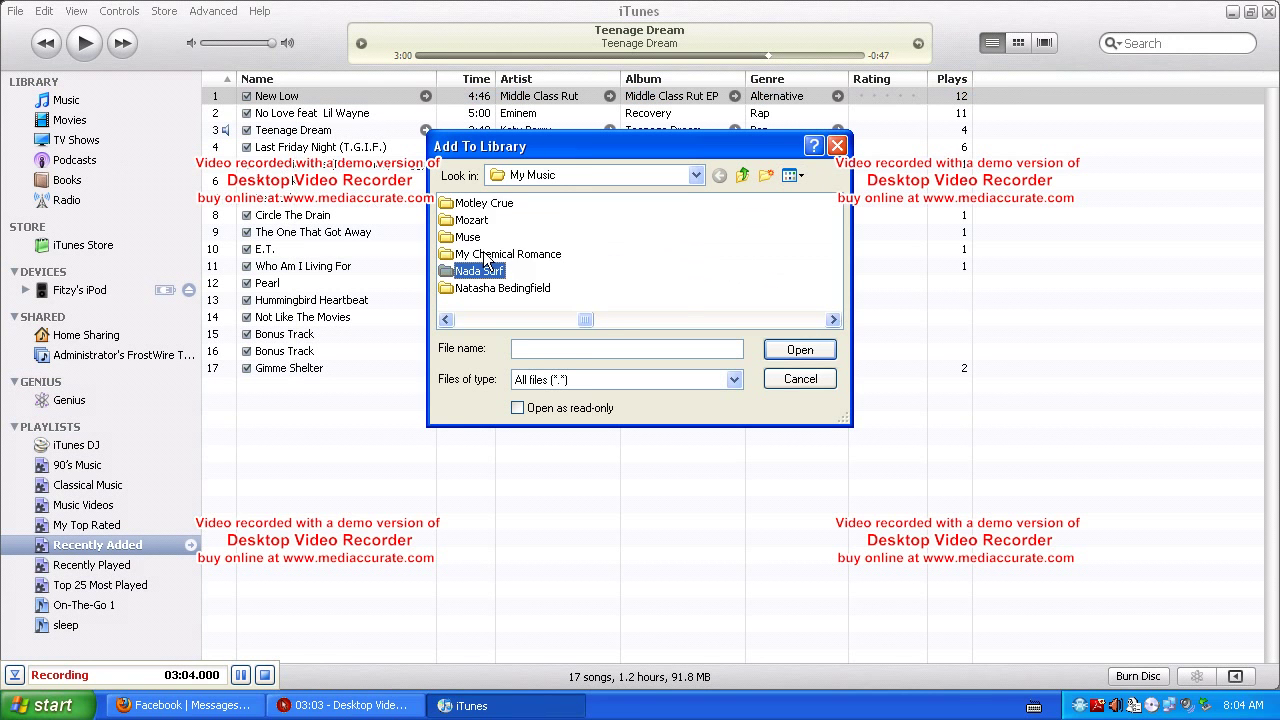
{"action": "type", "text": "pi"}
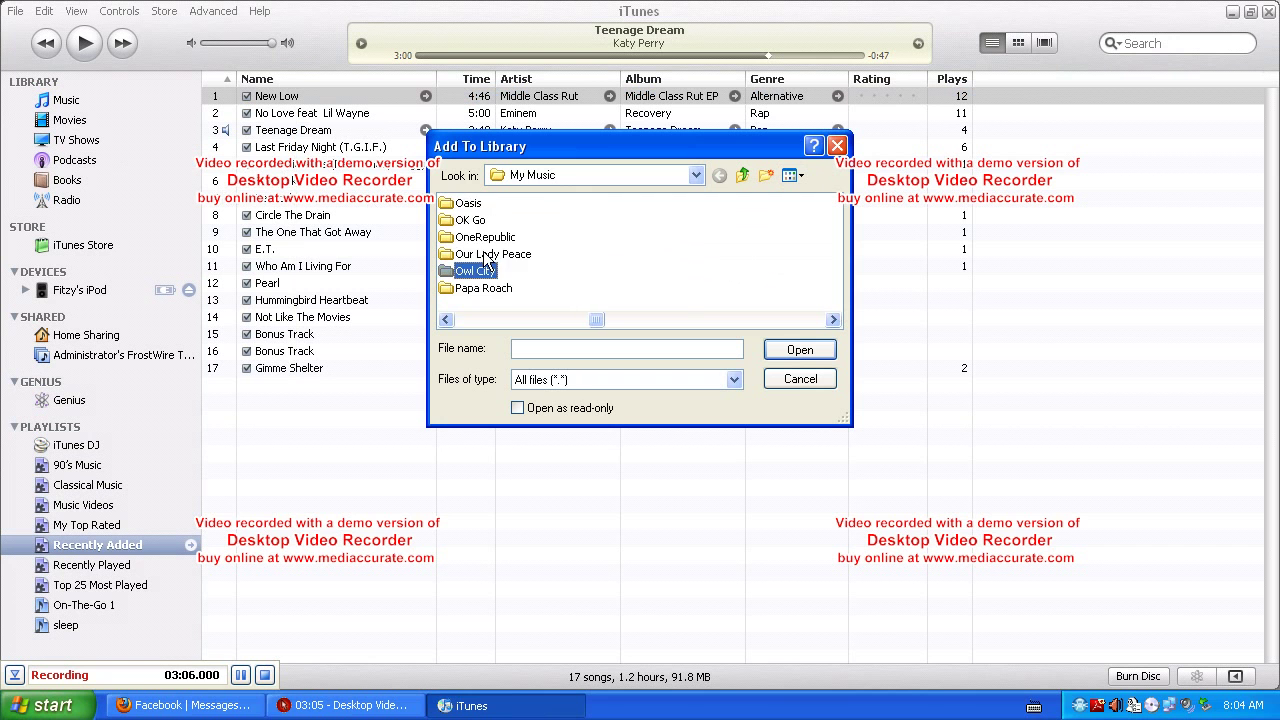
{"action": "key", "text": "Down"}
{"action": "key", "text": "Down"}
{"action": "key", "text": "Down"}
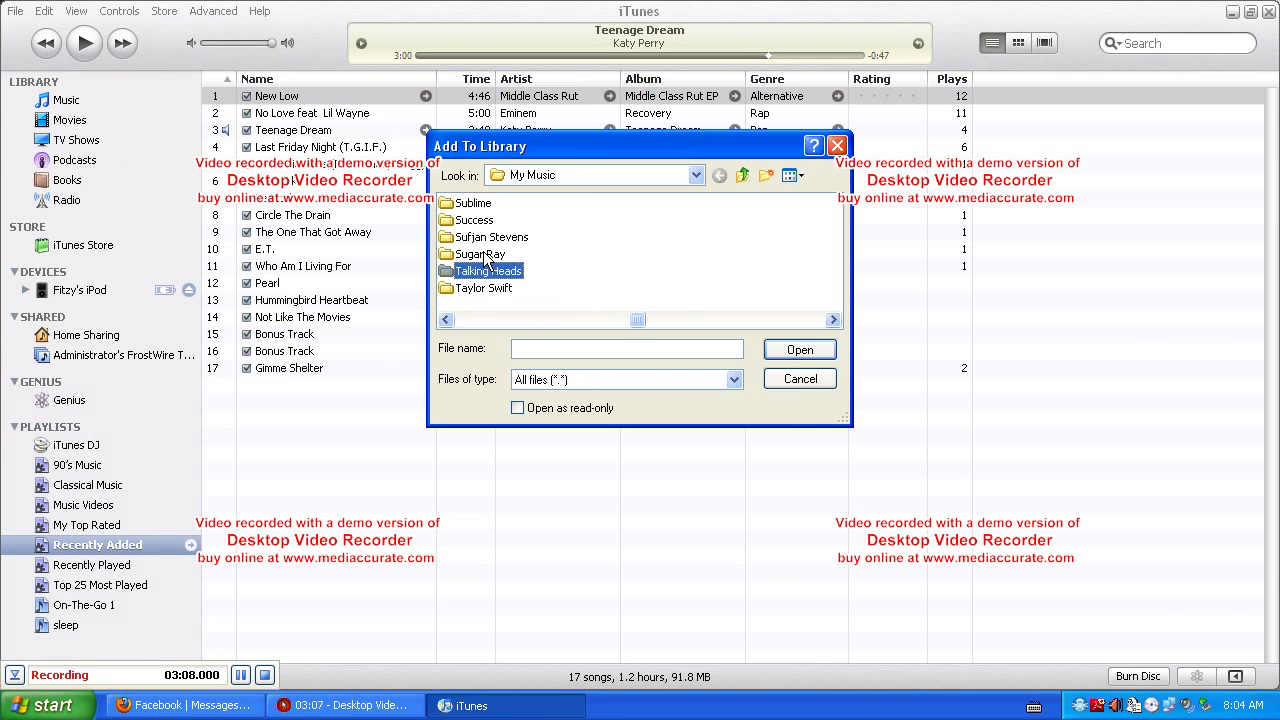
{"action": "key", "text": "Down"}
{"action": "key", "text": "Down"}
{"action": "key", "text": "Down"}
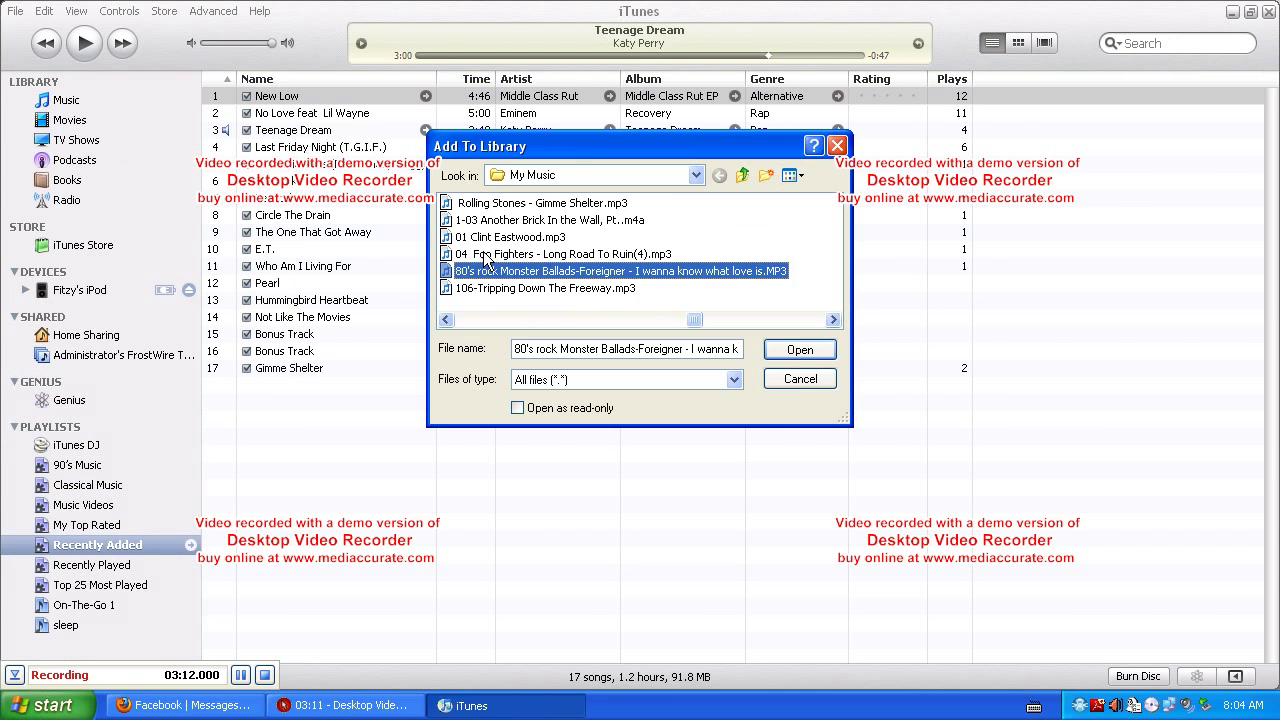
{"action": "key", "text": "Down"}
{"action": "key", "text": "Down"}
{"action": "key", "text": "Down"}
{"action": "key", "text": "Down"}
{"action": "key", "text": "Down"}
{"action": "key", "text": "Down"}
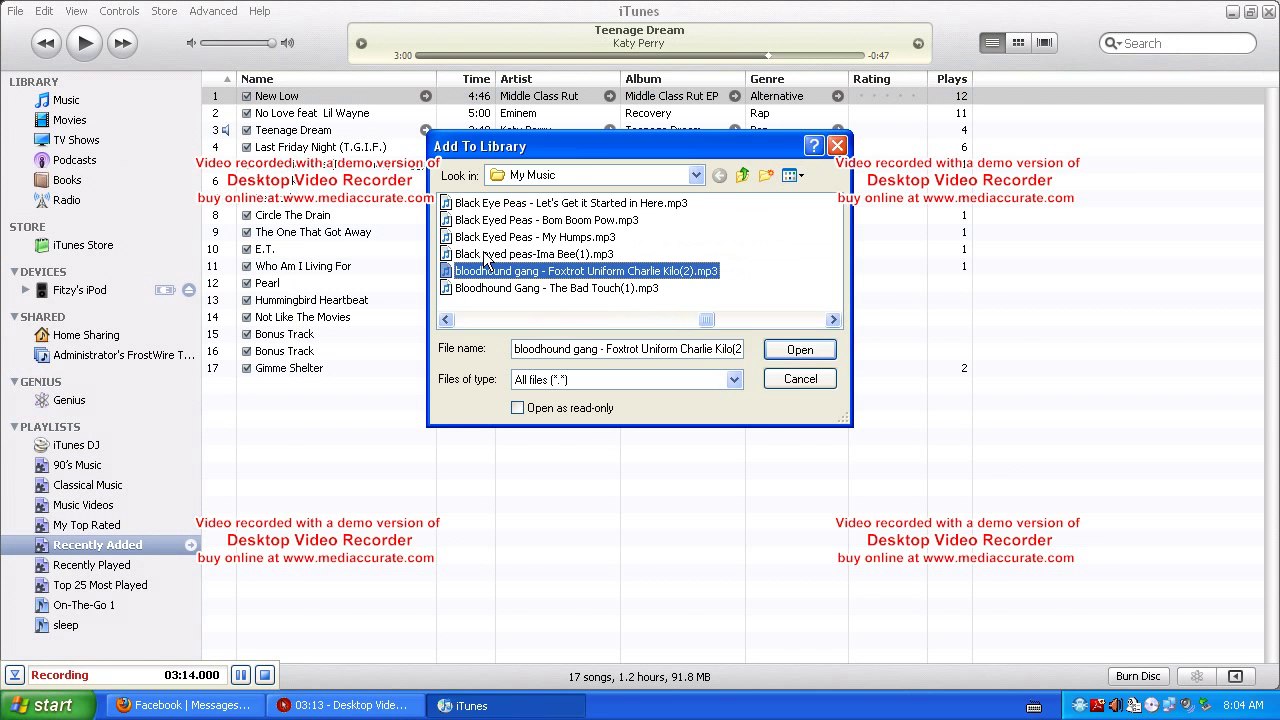
{"action": "key", "text": "Down"}
{"action": "key", "text": "Down"}
{"action": "key", "text": "Down"}
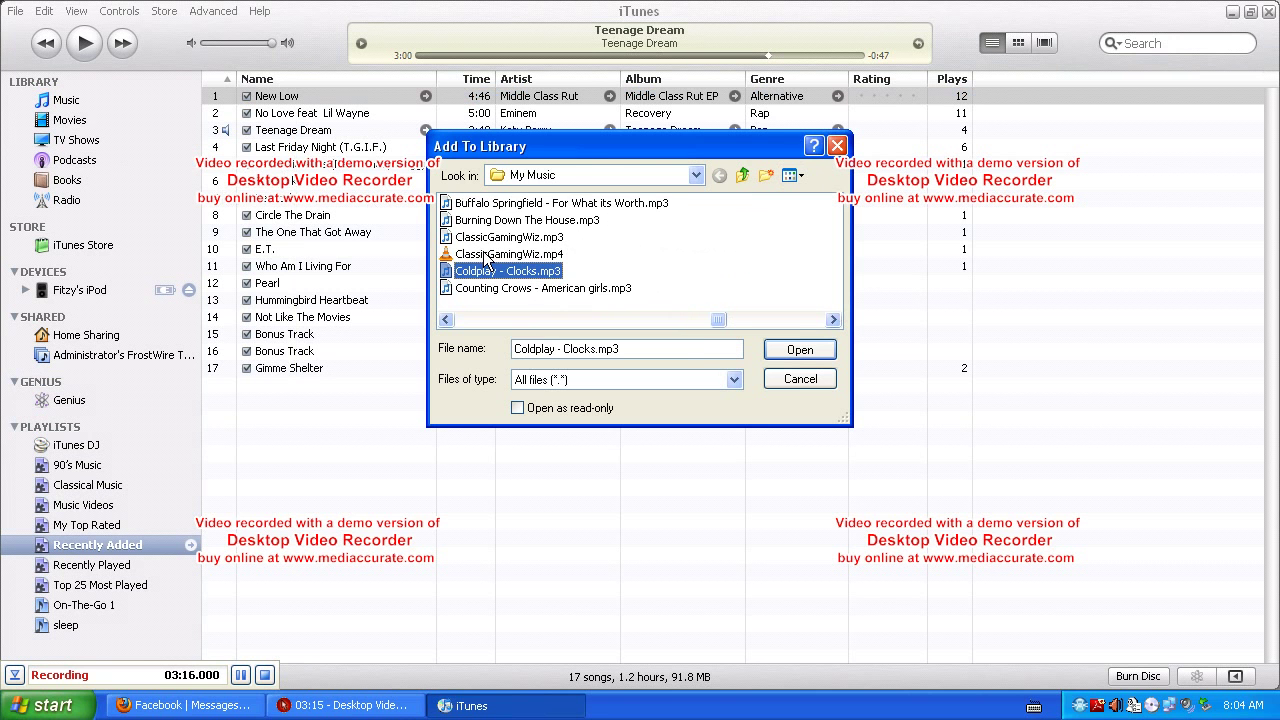
{"action": "key", "text": "Down"}
{"action": "key", "text": "Down"}
{"action": "key", "text": "Down"}
{"action": "key", "text": "Down"}
{"action": "key", "text": "Down"}
{"action": "key", "text": "Down"}
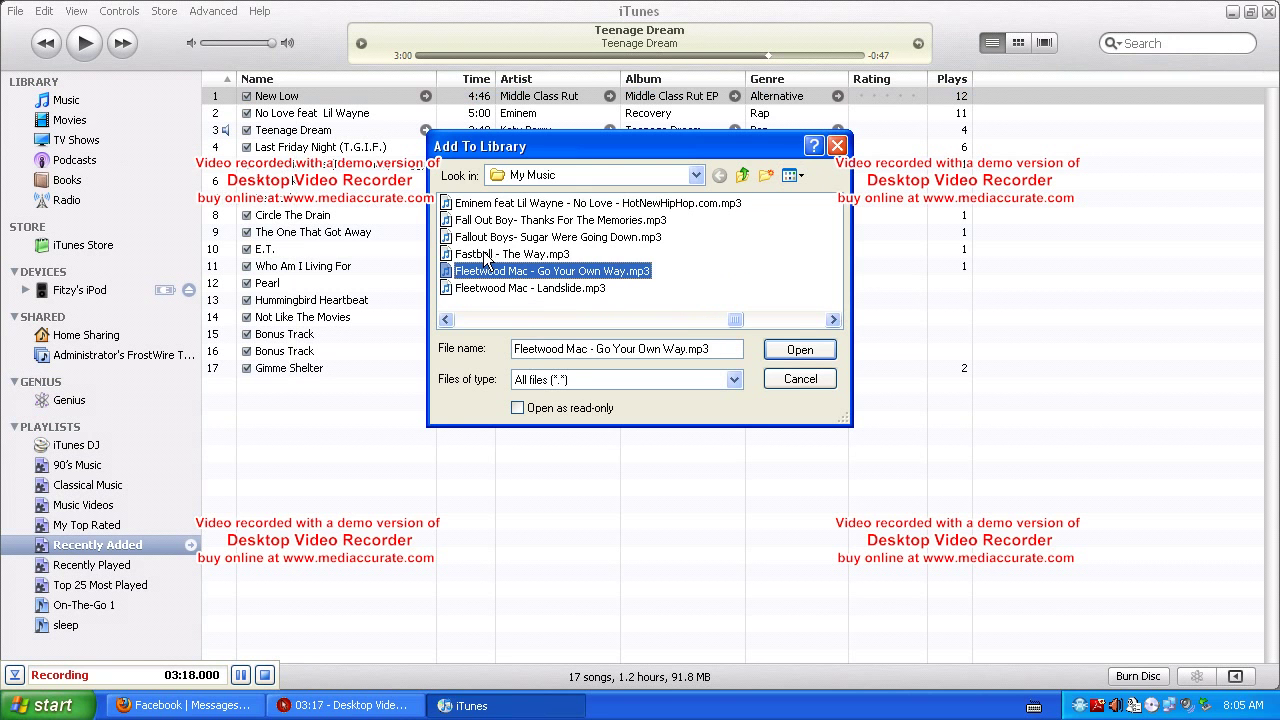
{"action": "key", "text": "Up"}
{"action": "key", "text": "Up"}
{"action": "key", "text": "Up"}
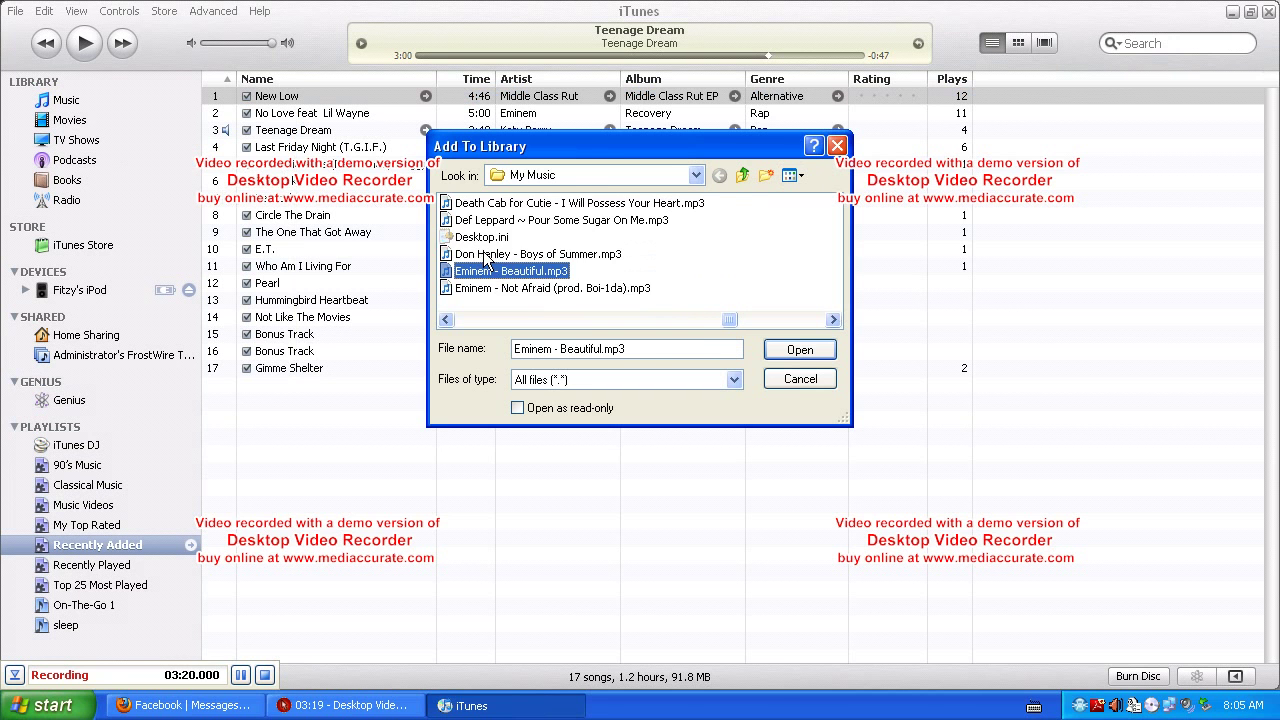
{"action": "key", "text": "Right"}
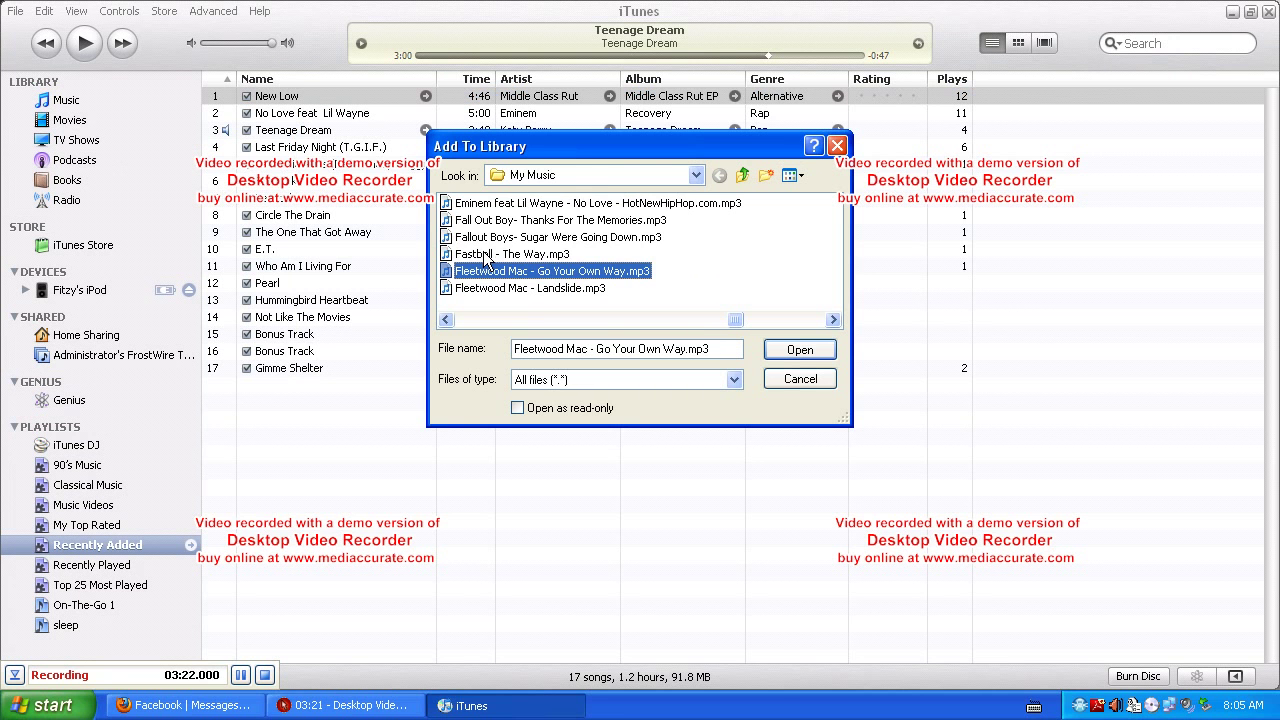
{"action": "key", "text": "Up"}
{"action": "key", "text": "Up"}
{"action": "key", "text": "Up"}
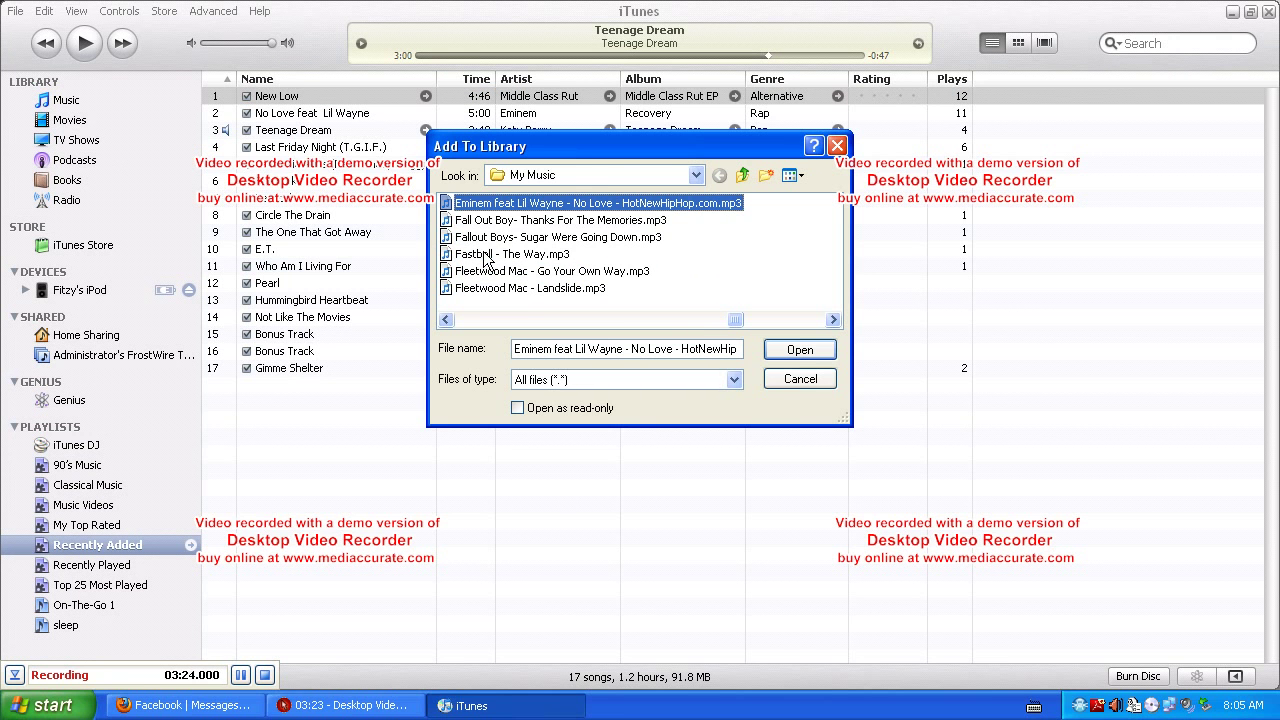
Step: Add the No Love mp3 to iTunes and jump to Eminem's tracks in the Music library
{"action": "left_click", "coordinate": [795, 350]}
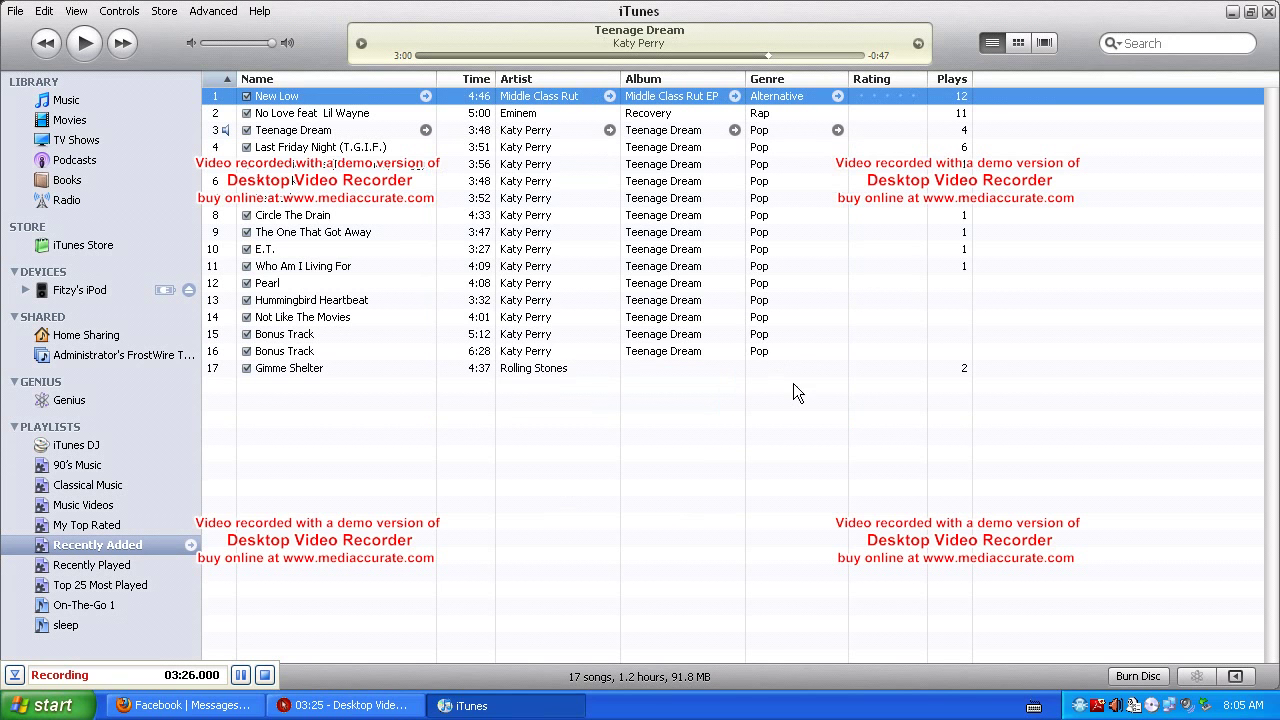
{"action": "left_click", "coordinate": [62, 100]}
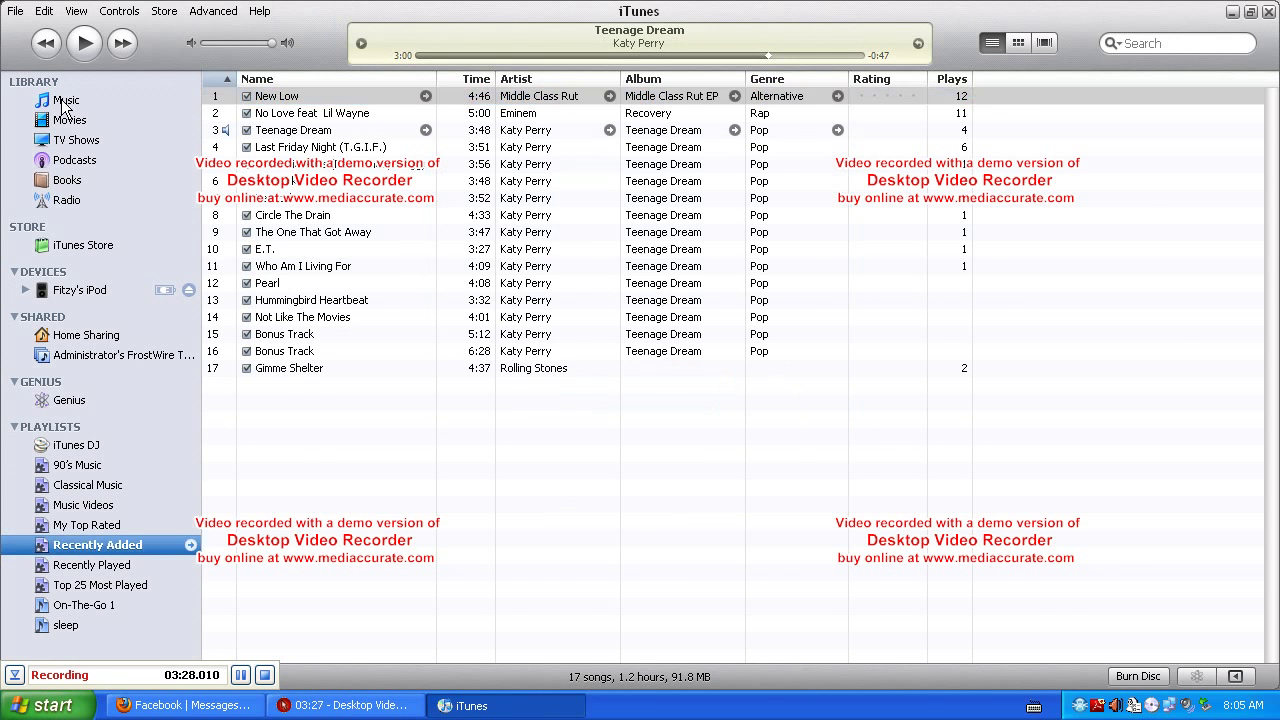
{"action": "left_click", "coordinate": [462, 185]}
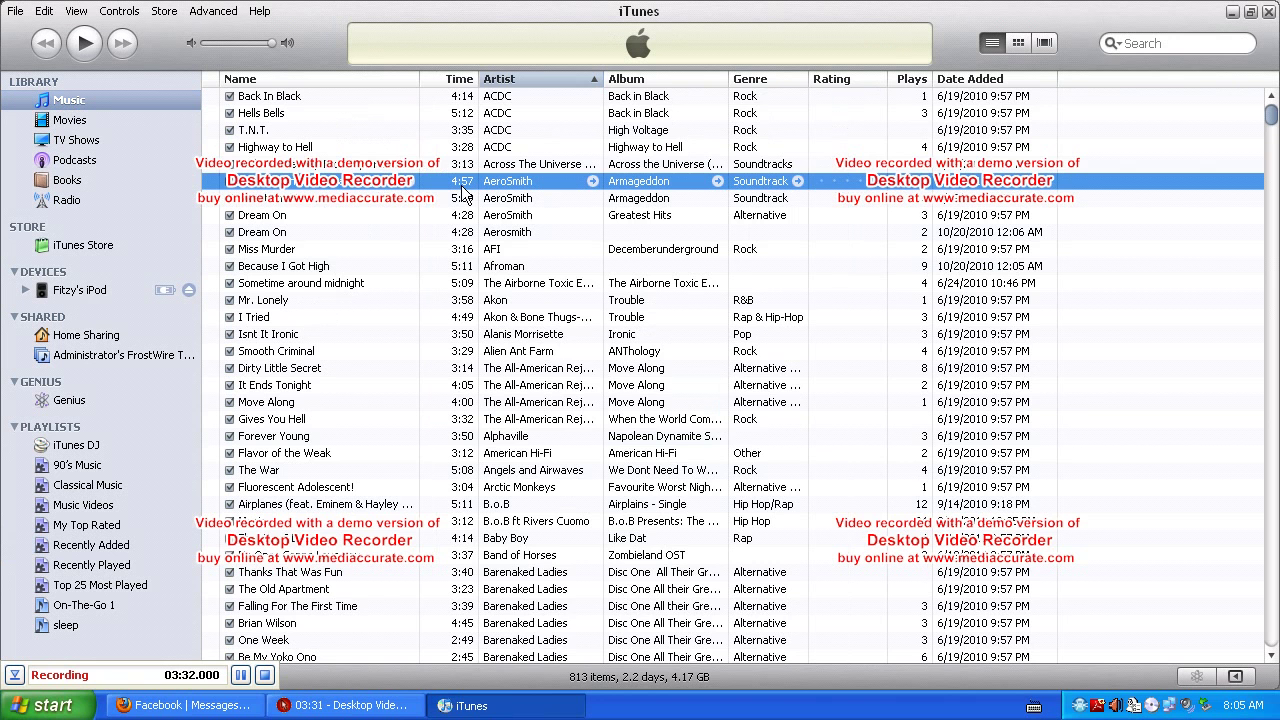
{"action": "type", "text": "eminem"}
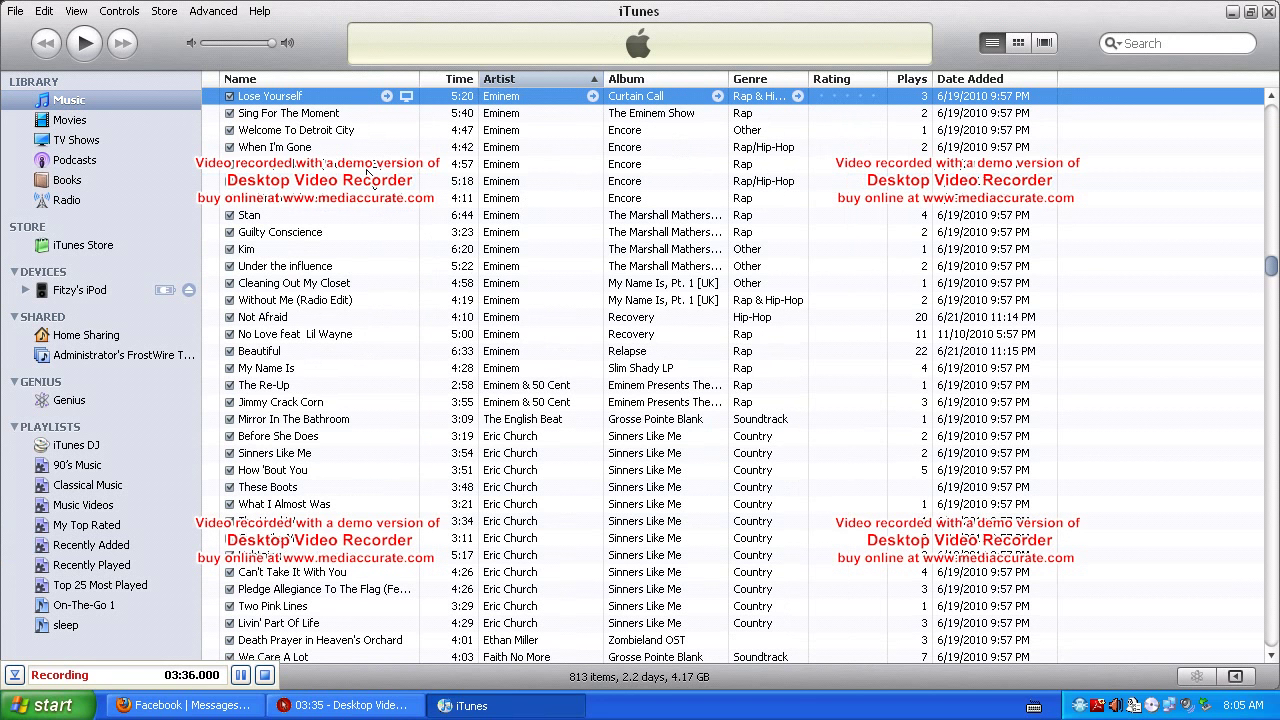
{"action": "left_click", "coordinate": [513, 370]}
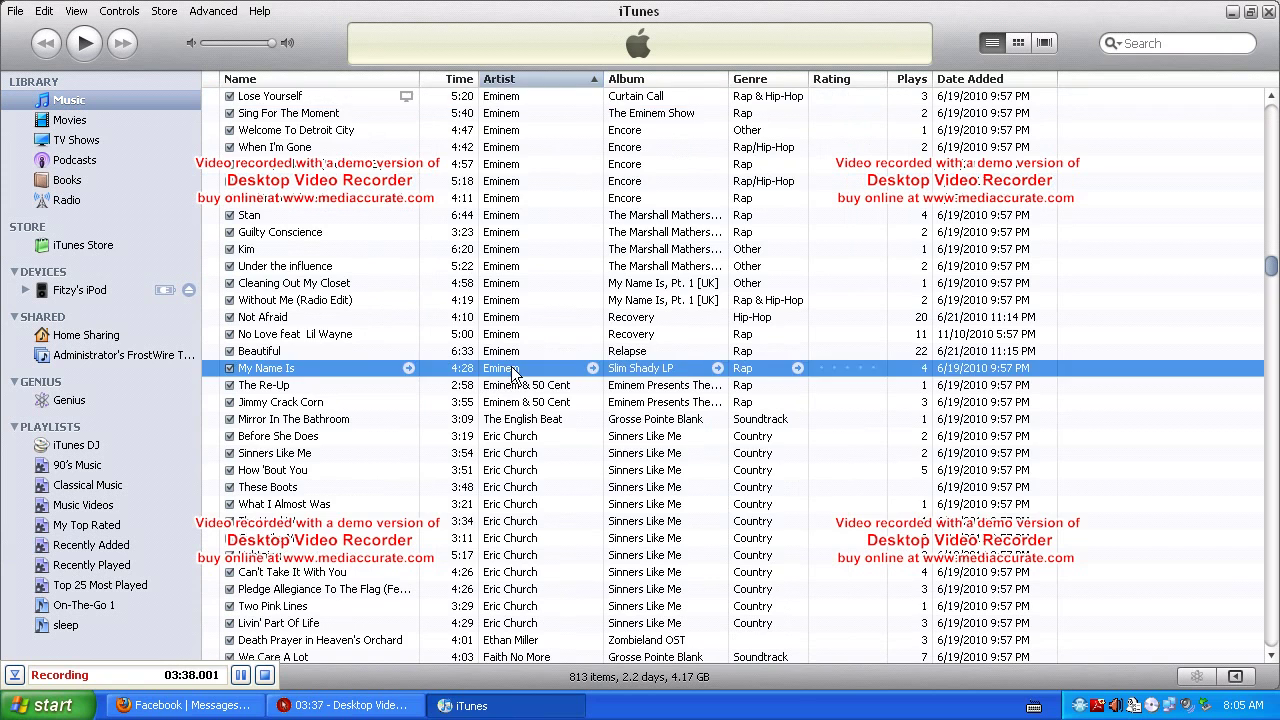
Step: Show the Recently Added playlist and select 'No Love feat. Lil Wayne'
{"action": "scroll", "coordinate": [513, 370], "scroll_direction": "up", "scroll_amount": 3}
{"action": "scroll", "coordinate": [513, 370], "scroll_direction": "down", "scroll_amount": 1}
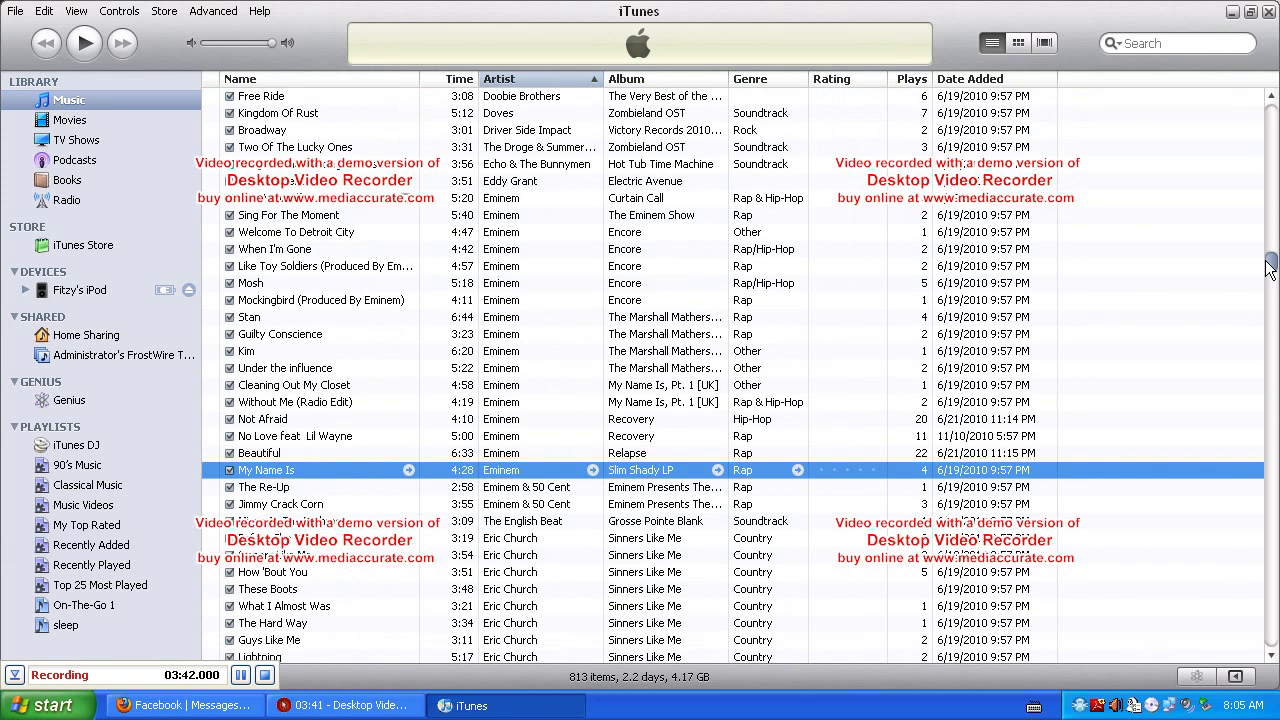
{"action": "mouse_move", "coordinate": [1268, 268]}
{"action": "left_mouse_down"}
{"action": "mouse_move", "coordinate": [1270, 636]}
{"action": "mouse_move", "coordinate": [1270, 110]}
{"action": "left_mouse_up"}
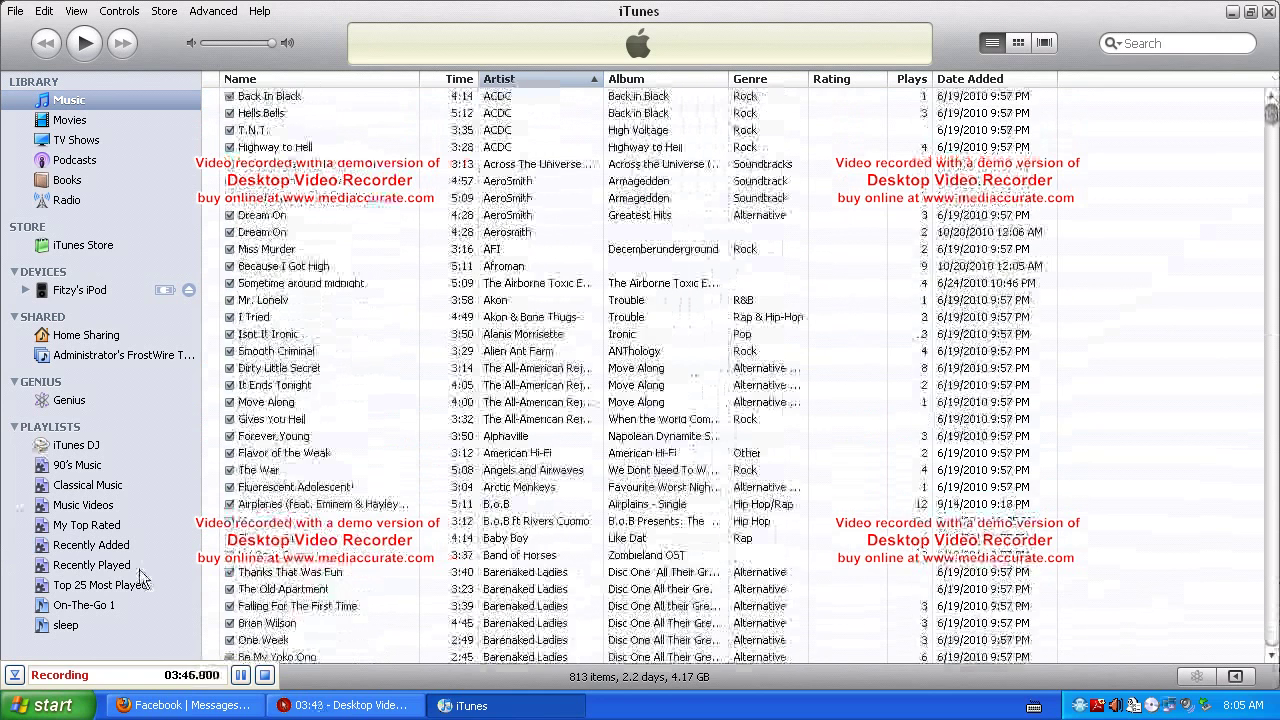
{"action": "left_click", "coordinate": [110, 545]}
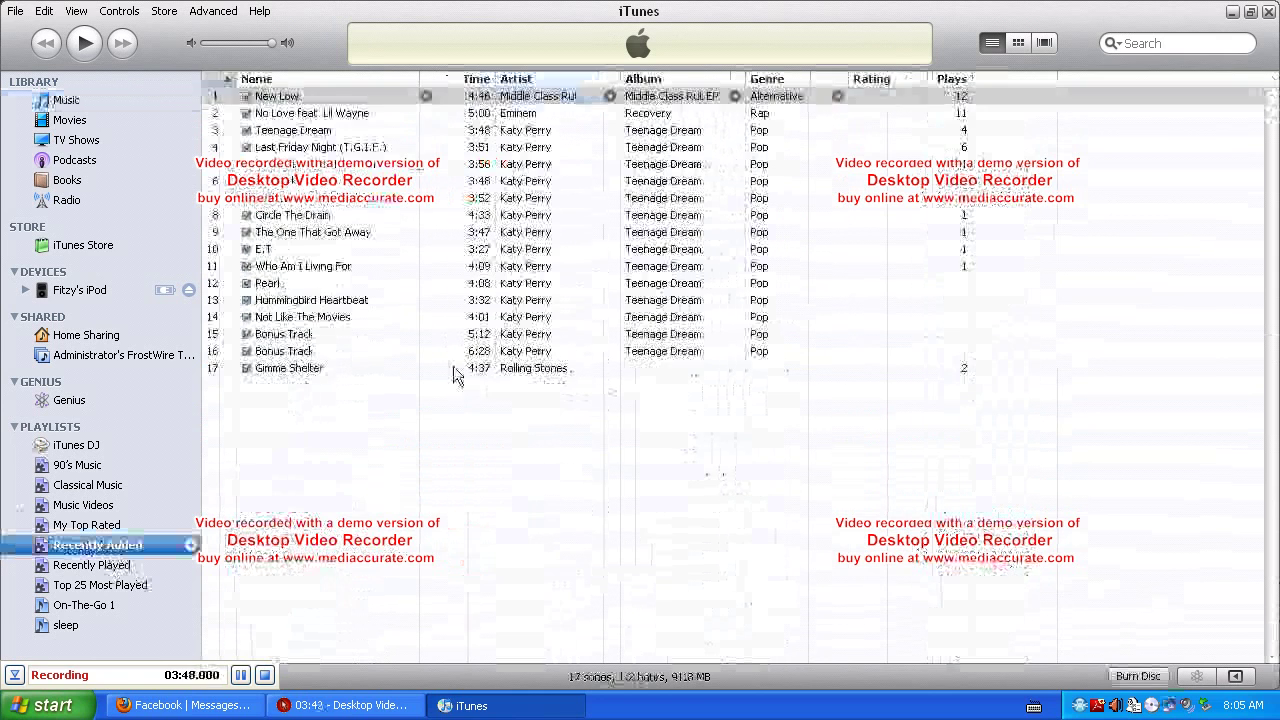
{"action": "left_click", "coordinate": [373, 115]}
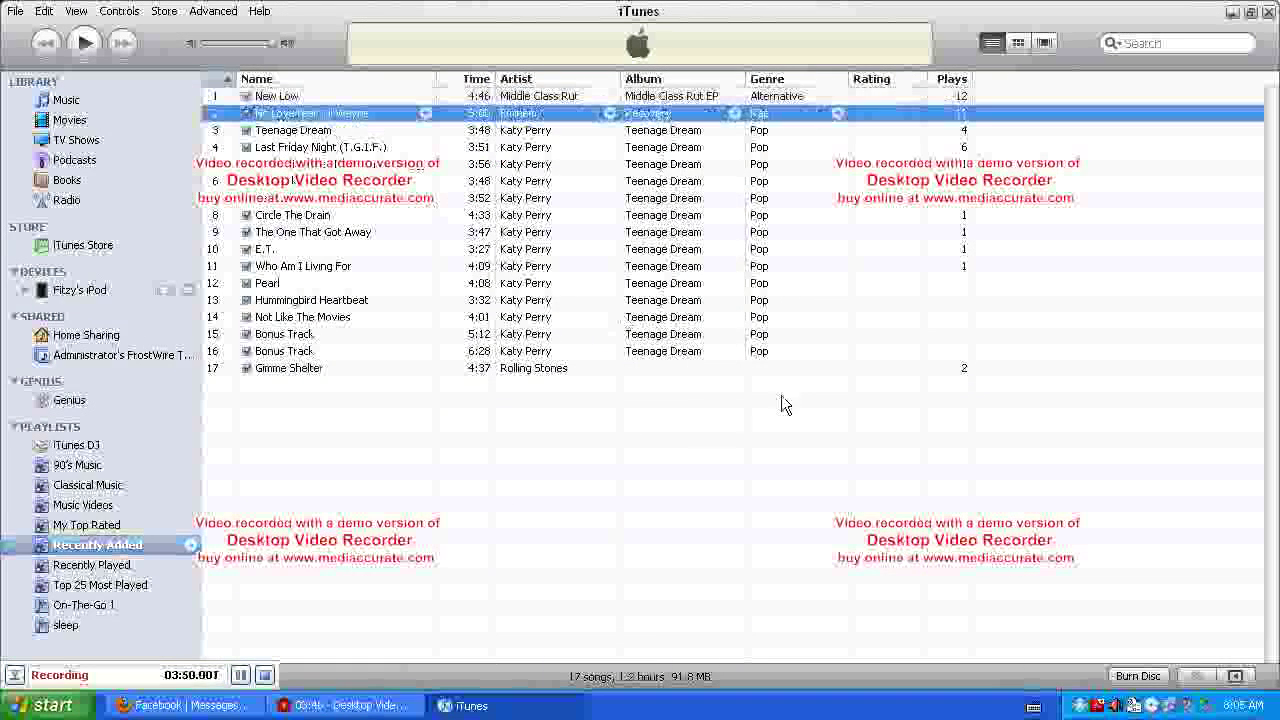